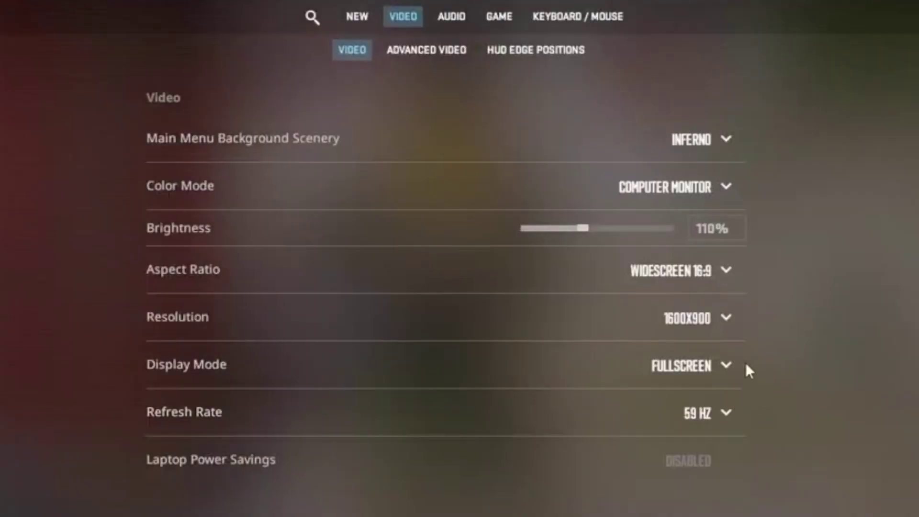
Check the Display Mode and Resolution dropdowns to confirm 1600X900 fullscreen.
{"action": "left_click", "coordinate": [724, 362]}
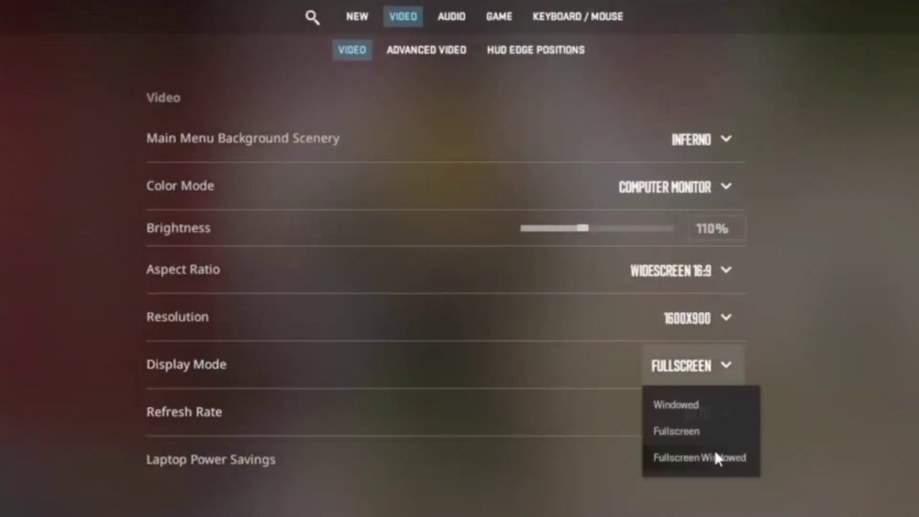
{"action": "left_click", "coordinate": [708, 428]}
{"action": "left_click", "coordinate": [725, 322]}
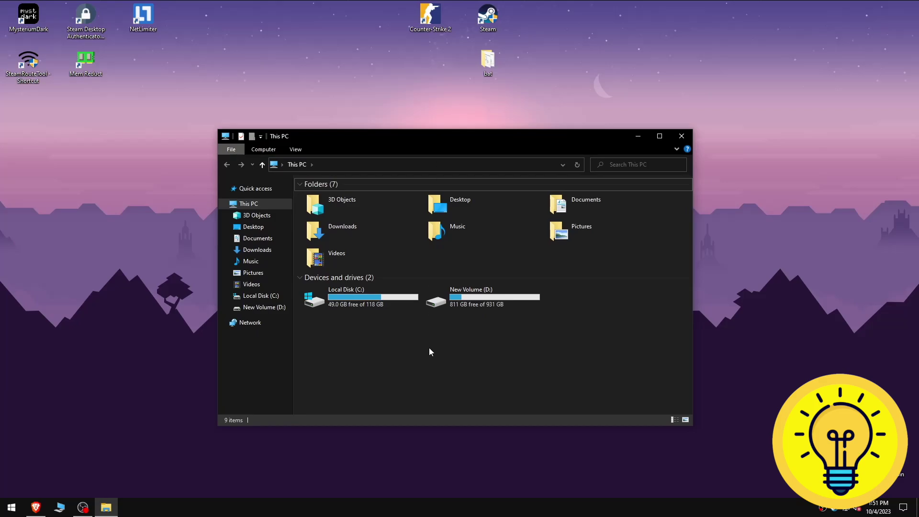
Go from New Volume (D:) into Steam and select the userdata folder.
{"action": "double_click", "coordinate": [470, 298]}
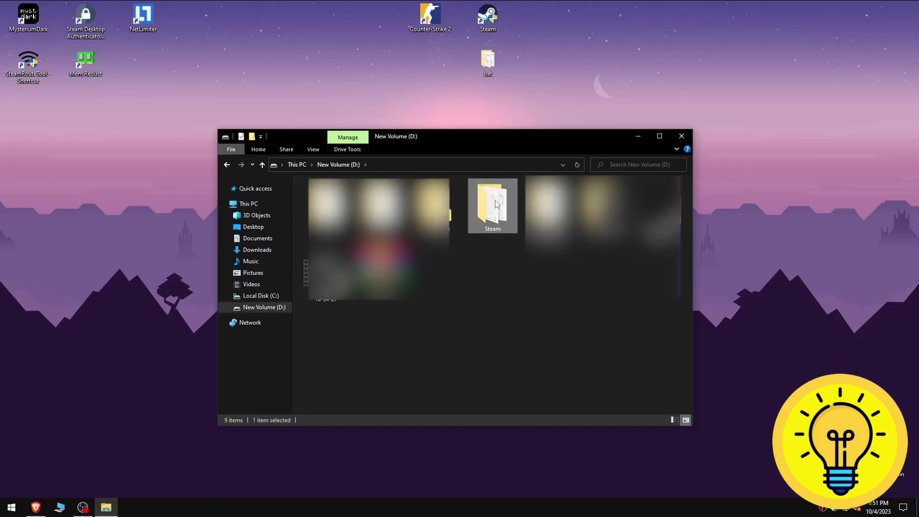
{"action": "double_click", "coordinate": [478, 220]}
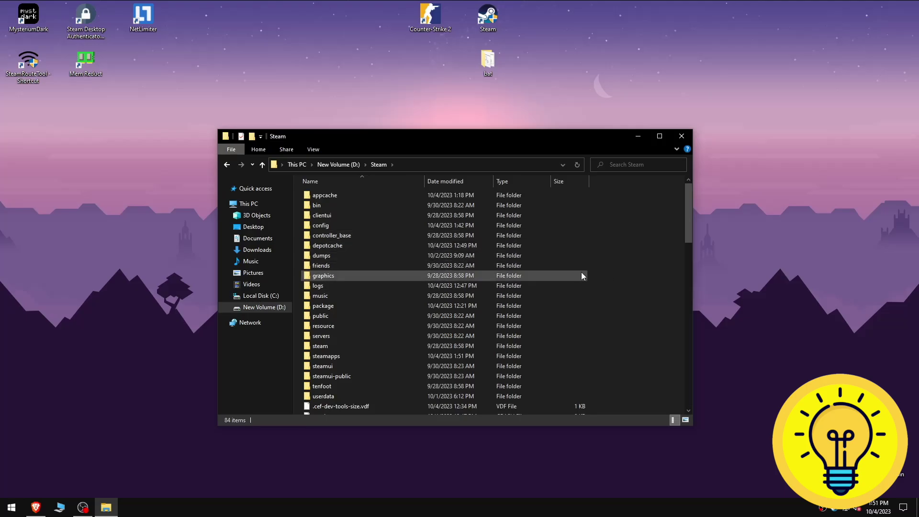
{"action": "scroll", "coordinate": [608, 278], "scroll_direction": "down", "scroll_amount": 3}
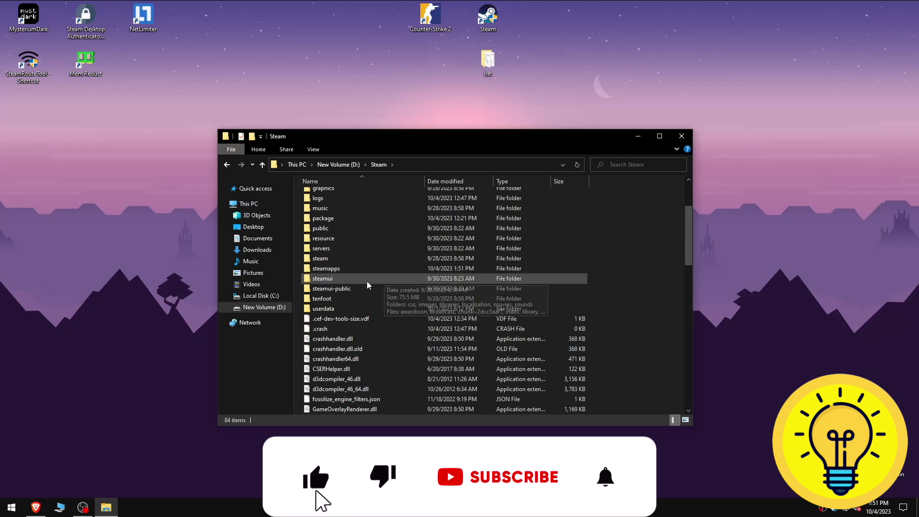
{"action": "left_click", "coordinate": [322, 308]}
{"action": "double_click", "coordinate": [322, 308]}
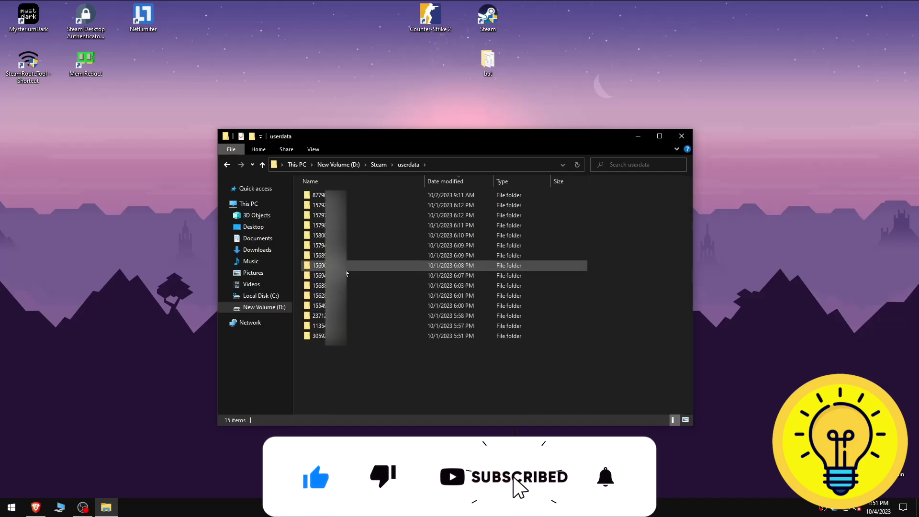
{"action": "left_click_drag", "start_coordinate": [340, 367], "coordinate": [338, 347]}
{"action": "left_click", "coordinate": [332, 358]}
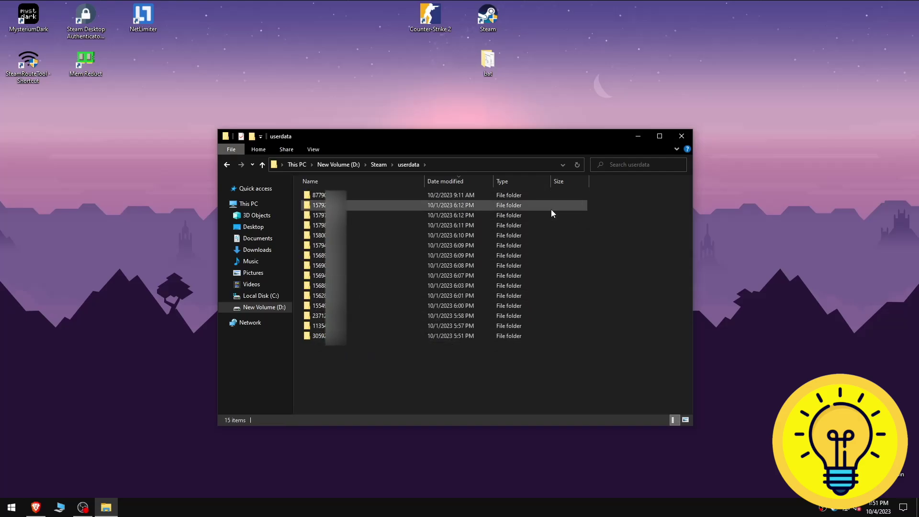
{"action": "left_click", "coordinate": [374, 195]}
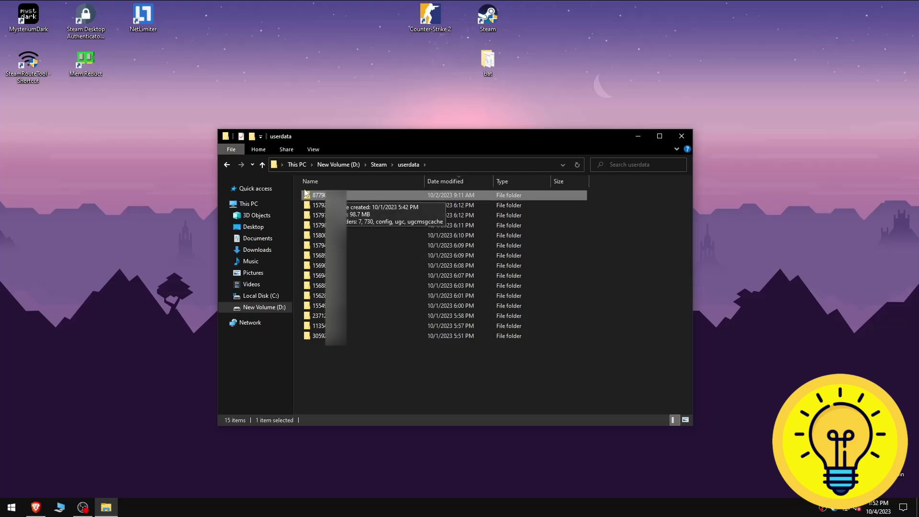
{"action": "right_click", "coordinate": [334, 194]}
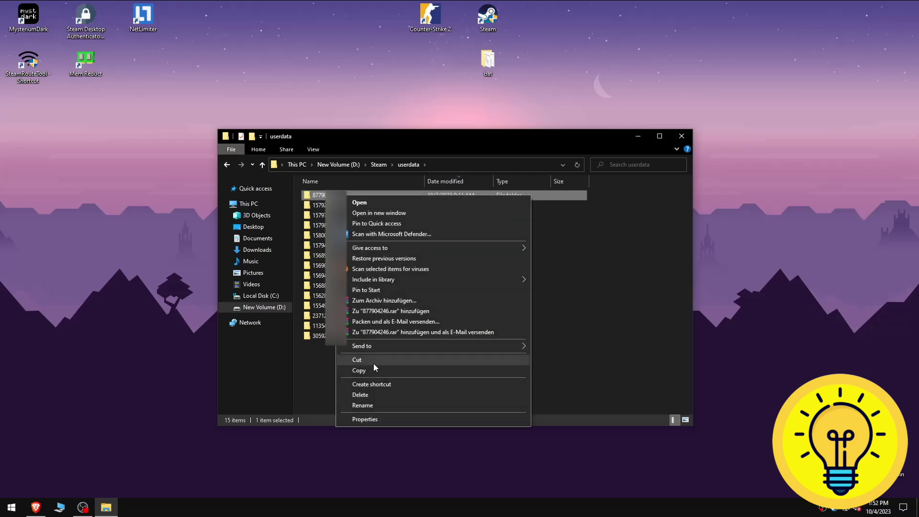
{"action": "left_click", "coordinate": [374, 386]}
{"action": "key", "text": "ctrl+a"}
{"action": "left_click", "coordinate": [373, 386]}
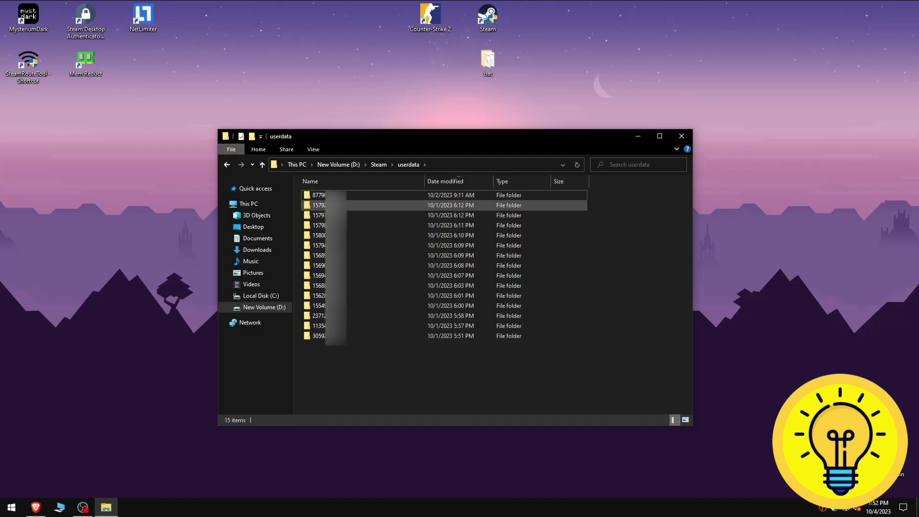
{"action": "left_click", "coordinate": [318, 195]}
Drill through the account folder, 730, local and cfg, and open cs2_video in Notepad.
{"action": "double_click", "coordinate": [319, 194]}
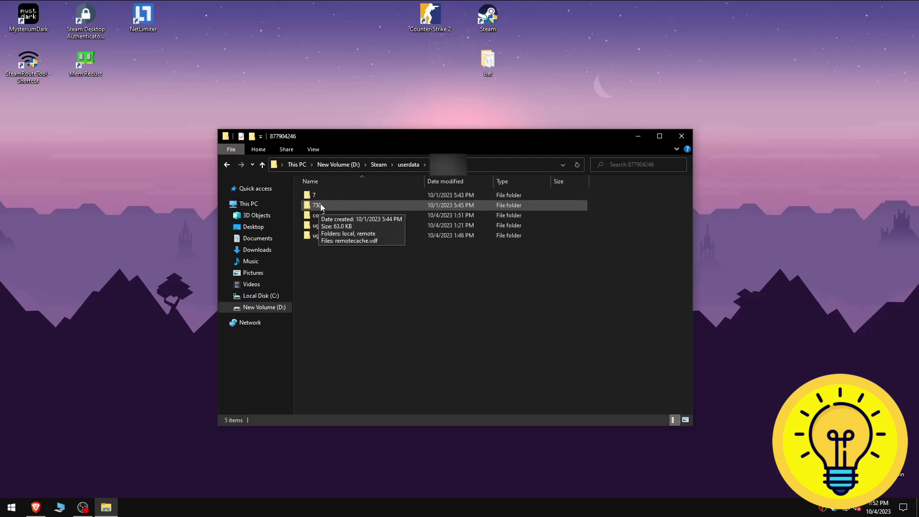
{"action": "double_click", "coordinate": [317, 206]}
{"action": "double_click", "coordinate": [343, 196]}
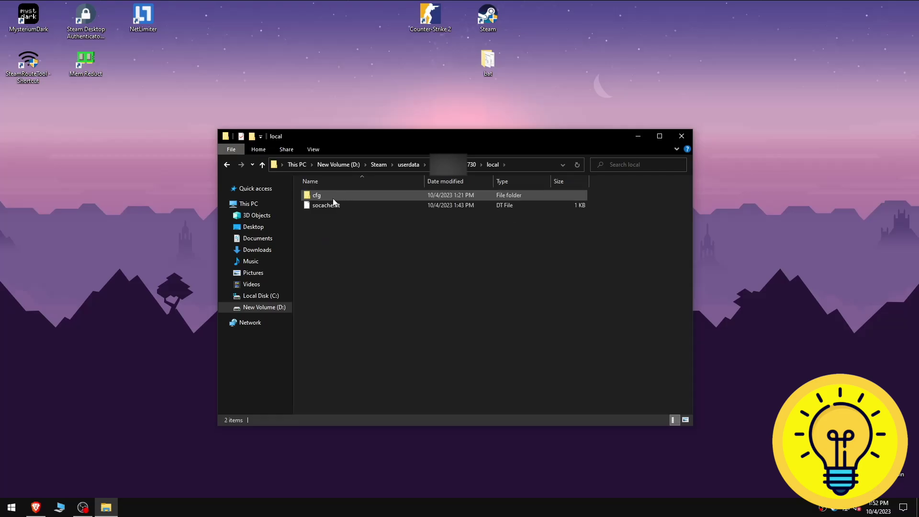
{"action": "double_click", "coordinate": [325, 194]}
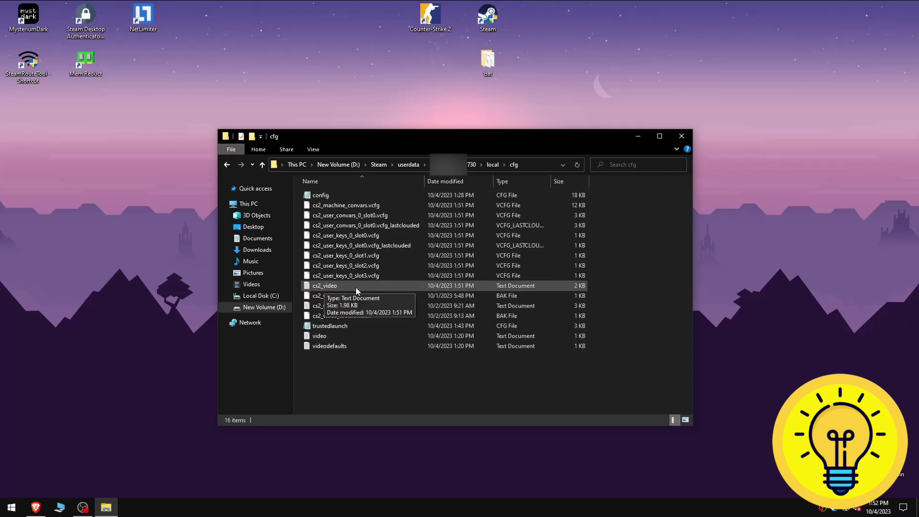
{"action": "double_click", "coordinate": [329, 288]}
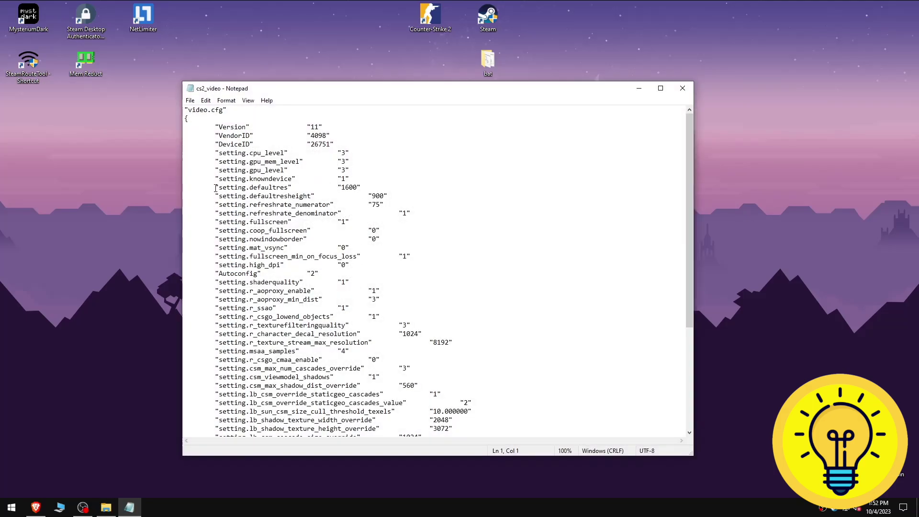
Change the defaultres values from 1600 by 900 to 1920 by 1080 and save cs2_video.
{"action": "left_click_drag", "start_coordinate": [224, 185], "coordinate": [290, 183]}
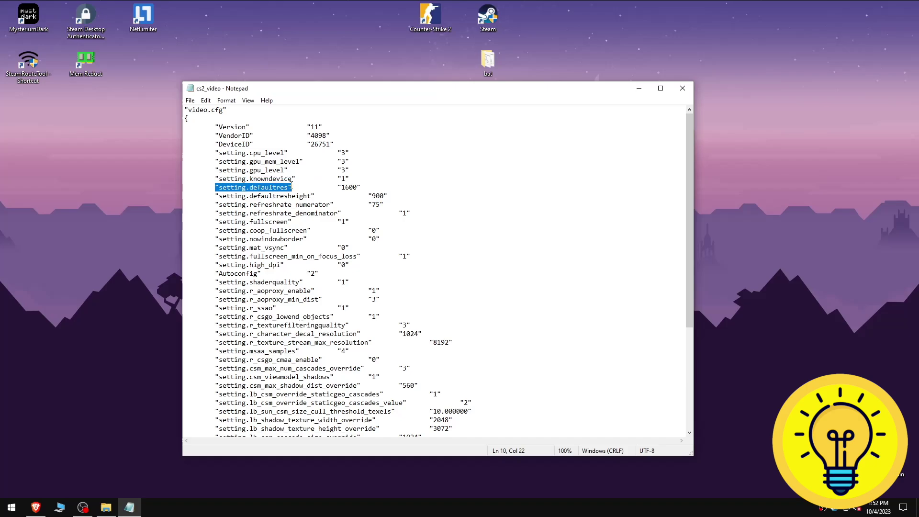
{"action": "left_click_drag", "start_coordinate": [214, 195], "coordinate": [311, 196]}
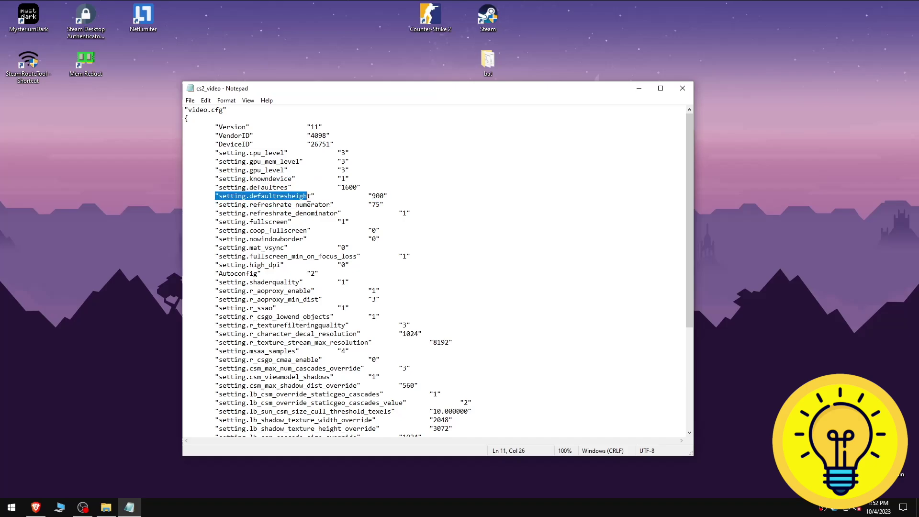
{"action": "left_click", "coordinate": [317, 196]}
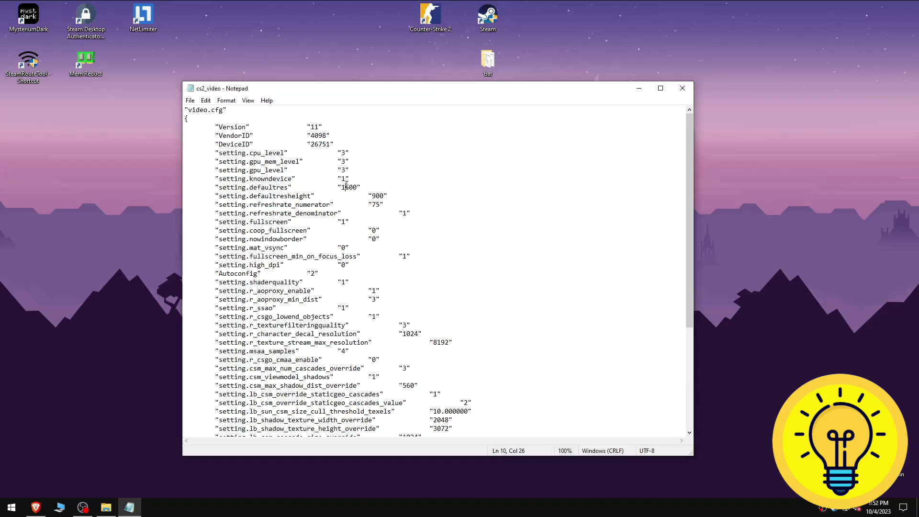
{"action": "double_click", "coordinate": [346, 187]}
{"action": "key", "text": "BackSpace"}
{"action": "left_click", "coordinate": [190, 100]}
{"action": "type", "text": "92"}
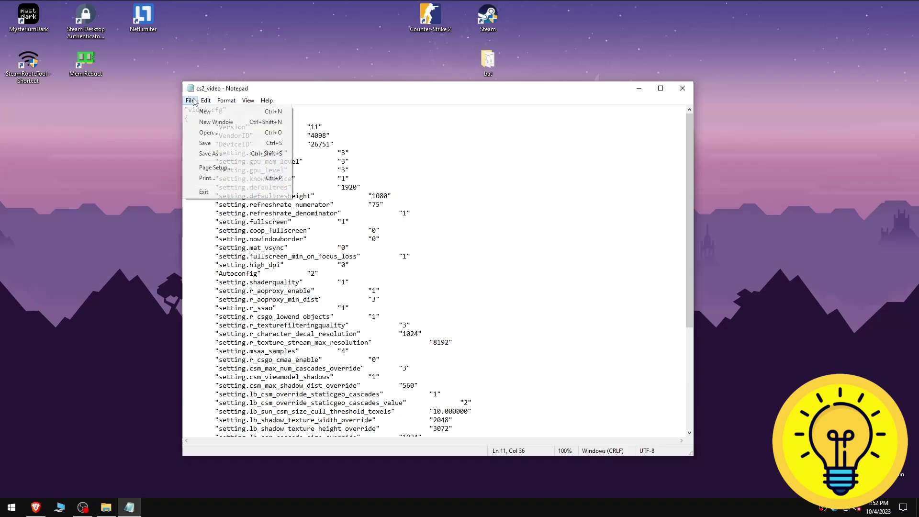
{"action": "left_click", "coordinate": [216, 145]}
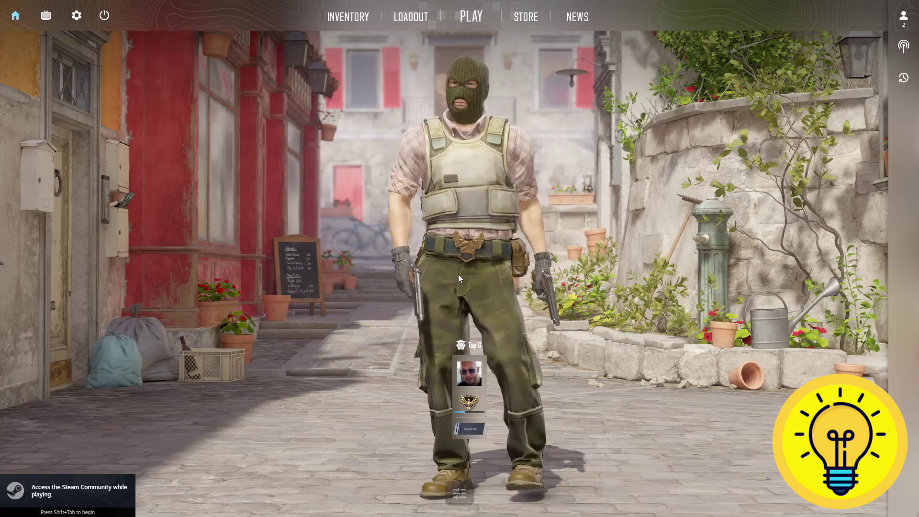
Open the game's Video settings and review the display mode and resolution lists.
{"action": "left_click", "coordinate": [76, 16]}
{"action": "left_click", "coordinate": [419, 41]}
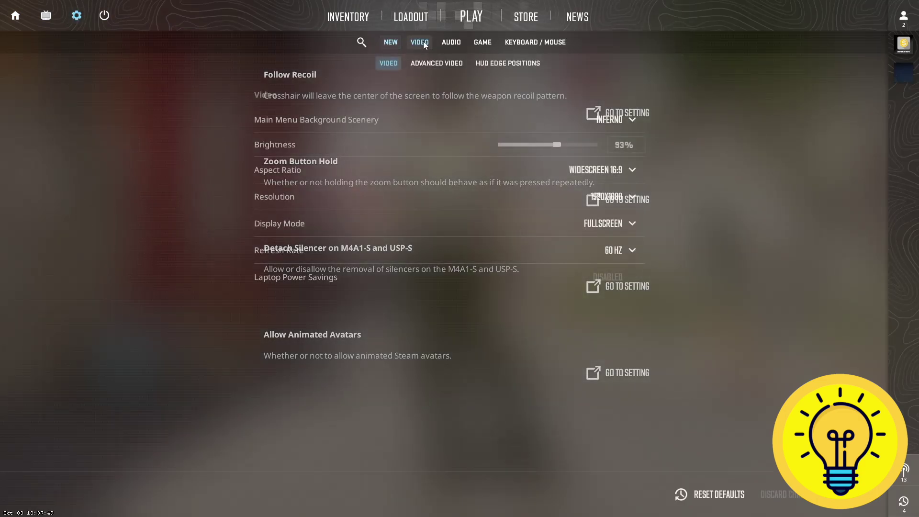
{"action": "left_click", "coordinate": [610, 223]}
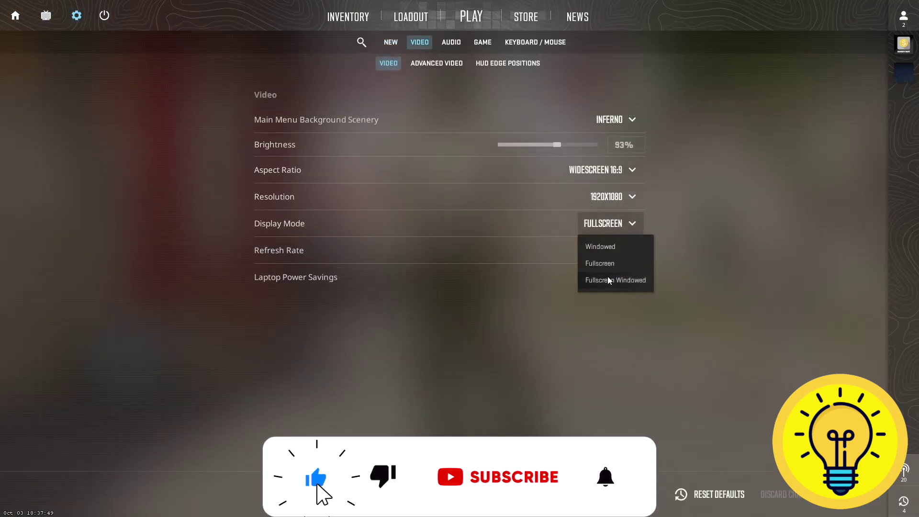
{"action": "left_click", "coordinate": [601, 263]}
{"action": "left_click", "coordinate": [609, 196]}
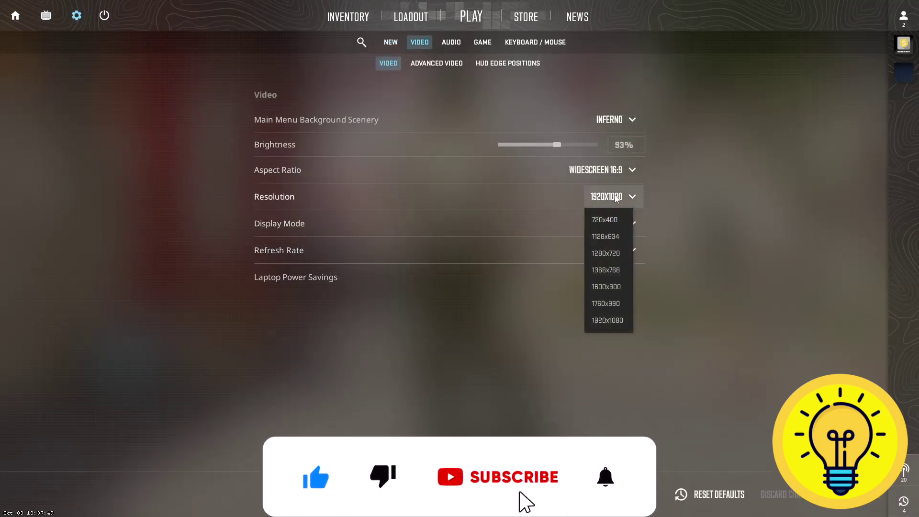
{"action": "left_click", "coordinate": [607, 320]}
Switch Display Mode to Fullscreen Windowed and back to Fullscreen, then check aspect ratio and resolution.
{"action": "left_click", "coordinate": [610, 223]}
{"action": "left_click", "coordinate": [606, 278]}
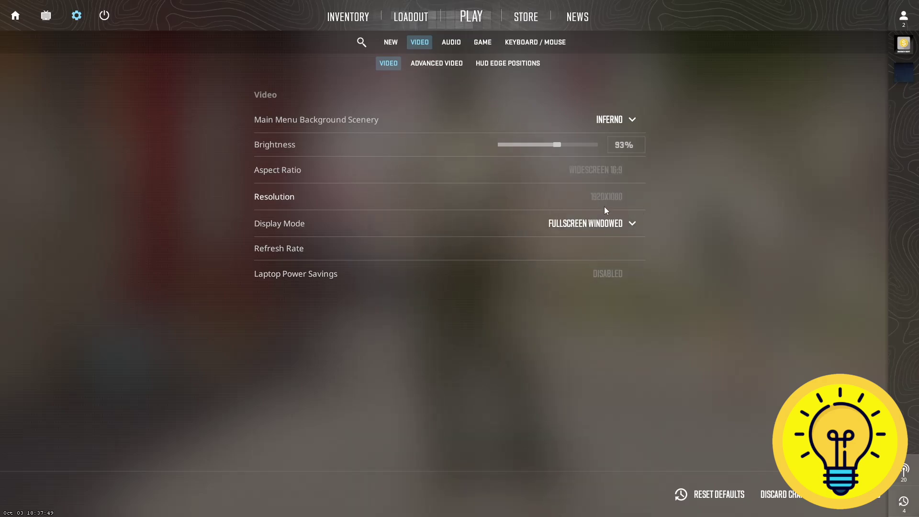
{"action": "left_click", "coordinate": [600, 224]}
{"action": "left_click", "coordinate": [588, 258]}
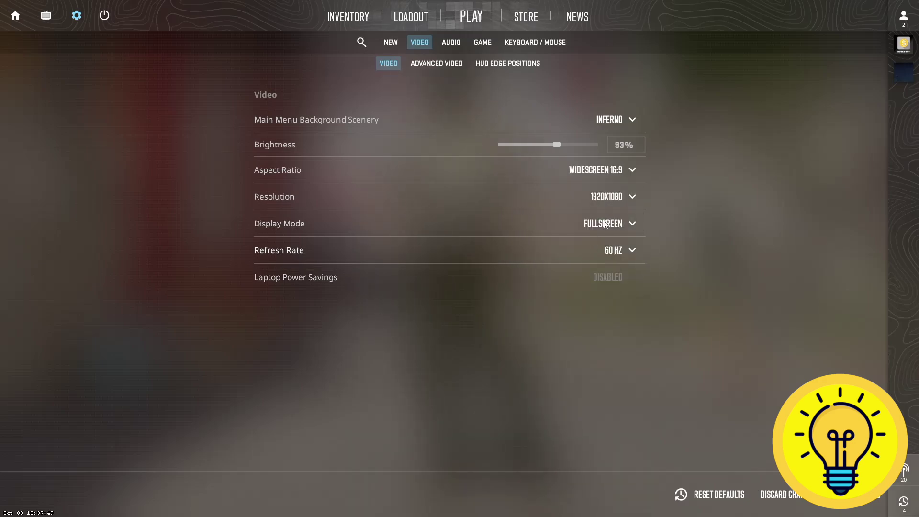
{"action": "left_click", "coordinate": [602, 170]}
{"action": "left_click", "coordinate": [589, 194]}
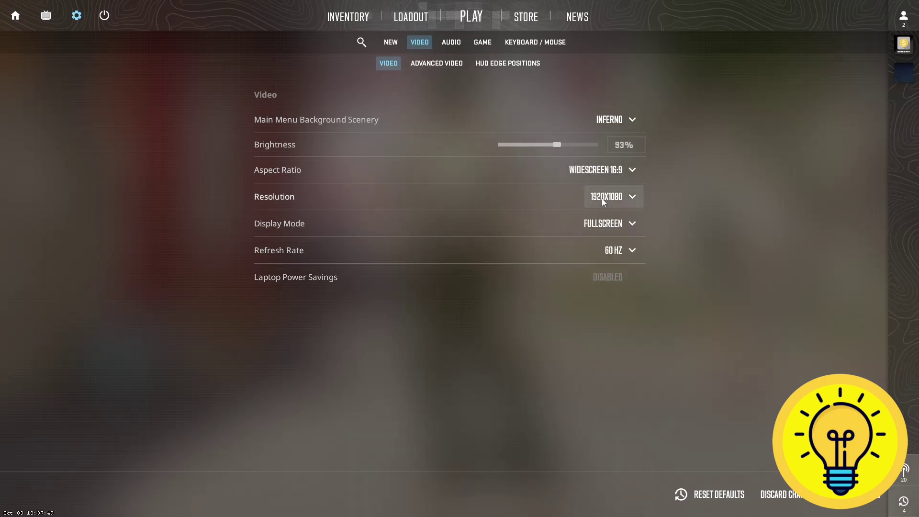